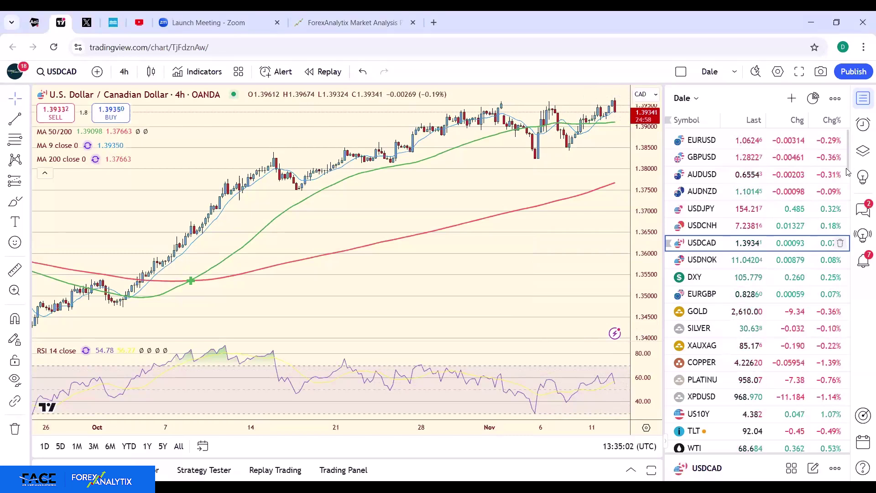
Load NAS100 (US 100 Cash CFD) from the watchlist, keeping 4-hour candles.
drag(848, 172, 847, 207)
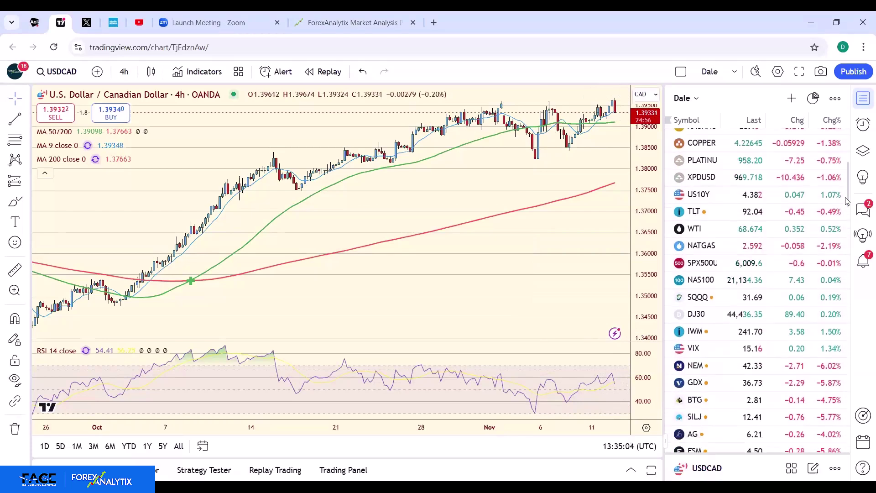
click(708, 283)
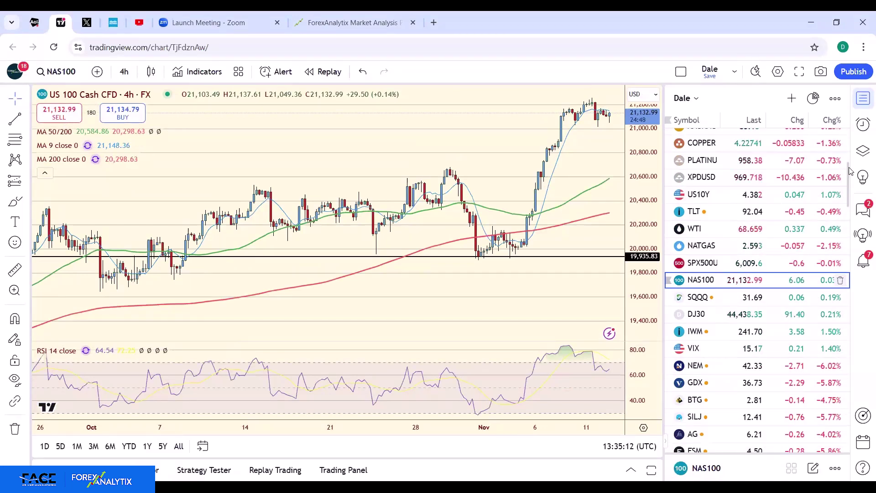
scroll(851, 170, up, 1)
scroll(851, 162, up, 2)
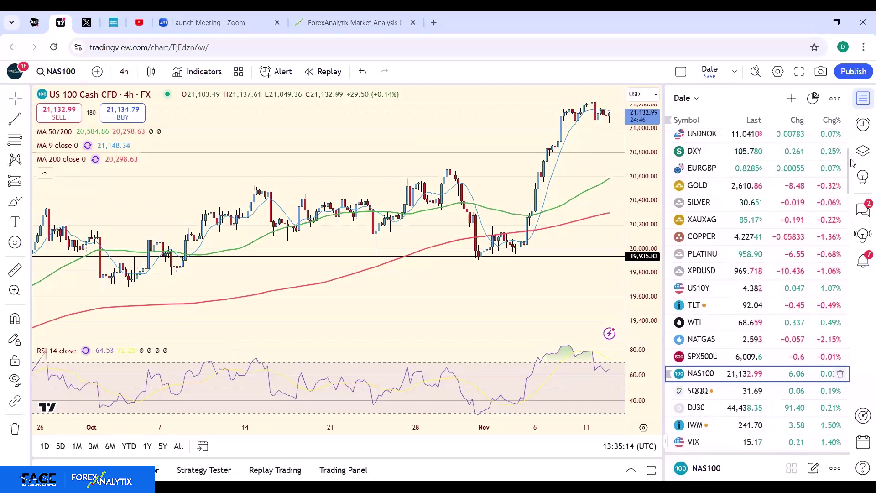
scroll(852, 155, up, 2)
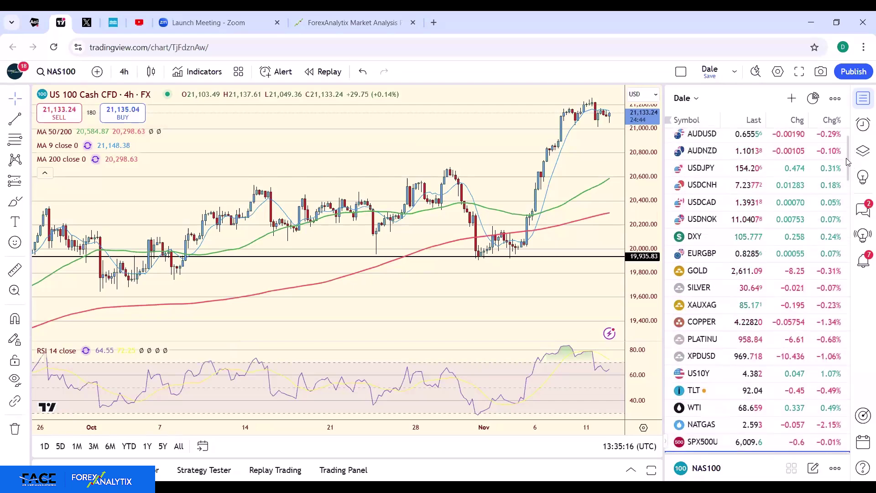
scroll(846, 167, down, 2)
scroll(845, 168, down, 4)
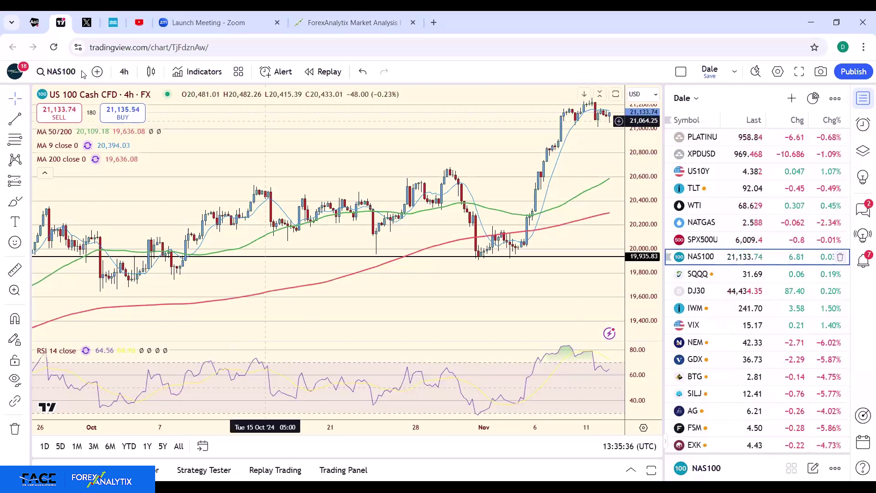
Change NAS100 to 1-day candles, then load Apple (AAPL) from the watchlist.
click(124, 73)
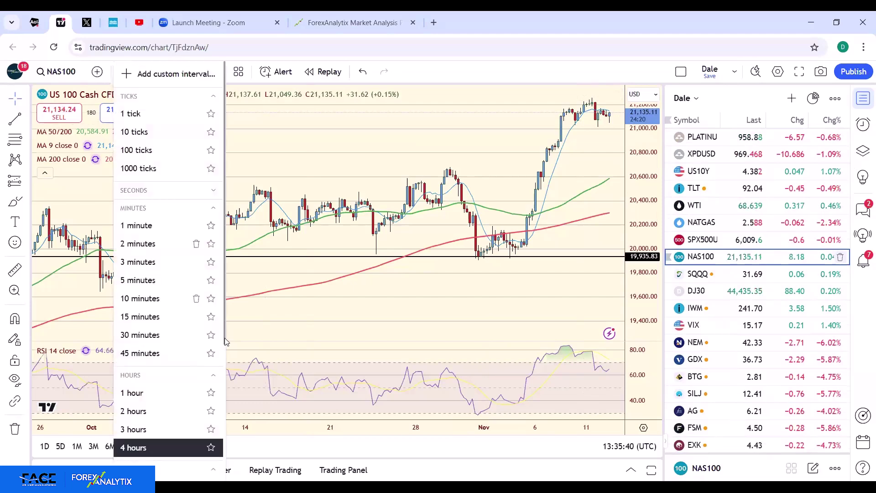
scroll(226, 351, down, 1)
scroll(174, 385, down, 1)
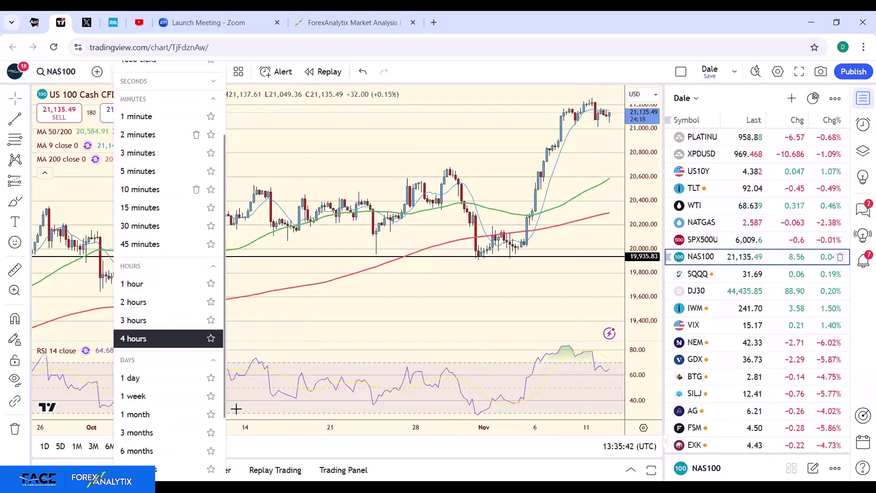
click(173, 378)
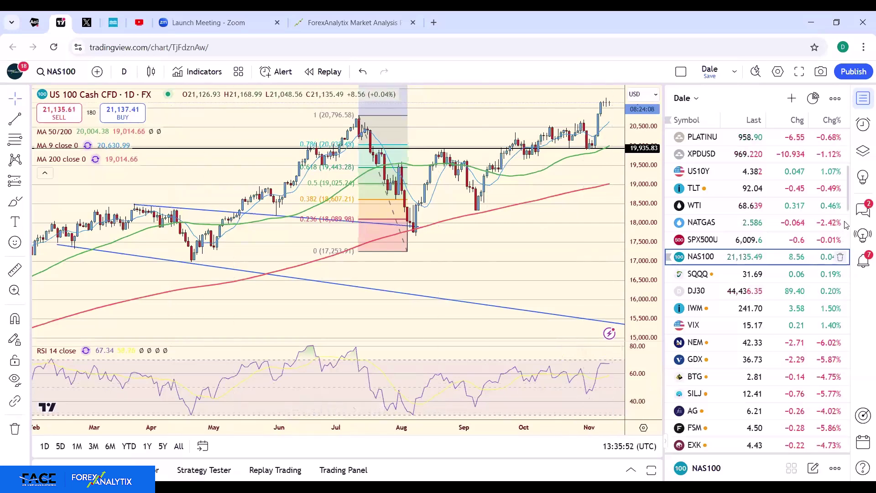
drag(848, 191, 836, 228)
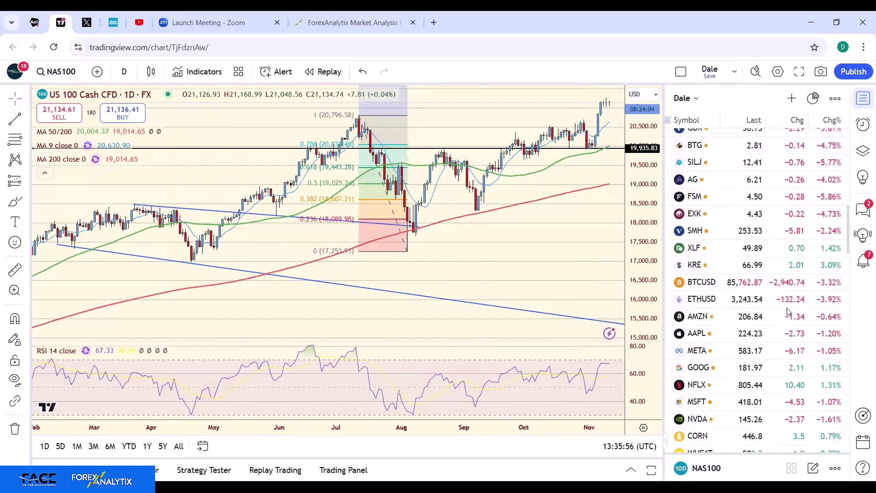
click(701, 338)
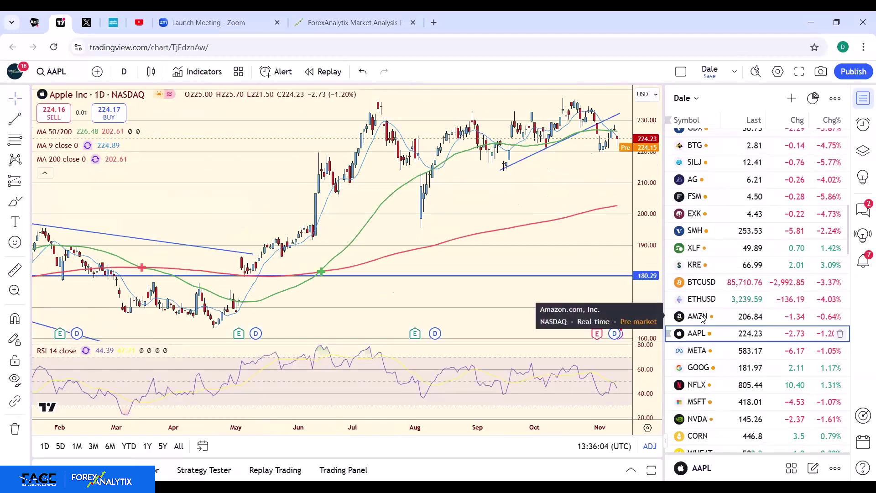
Review NVIDIA (NVDA) daily, then load Natural Gas Spot (NATGAS, PEPPERSTONE) daily.
click(696, 420)
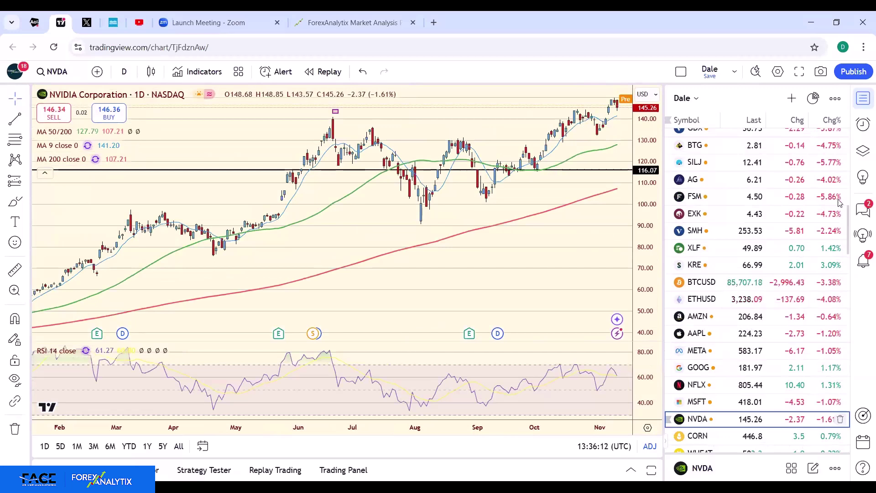
drag(850, 218, 849, 144)
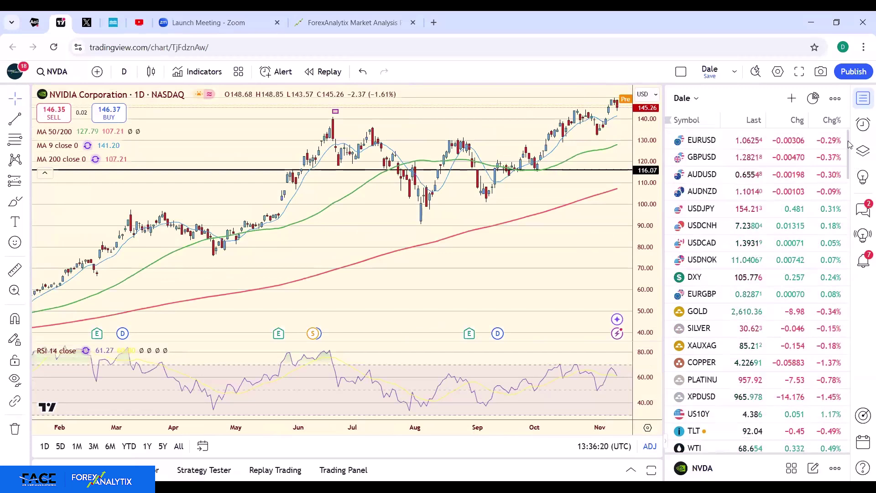
drag(848, 144, 846, 149)
scroll(707, 350, down, 3)
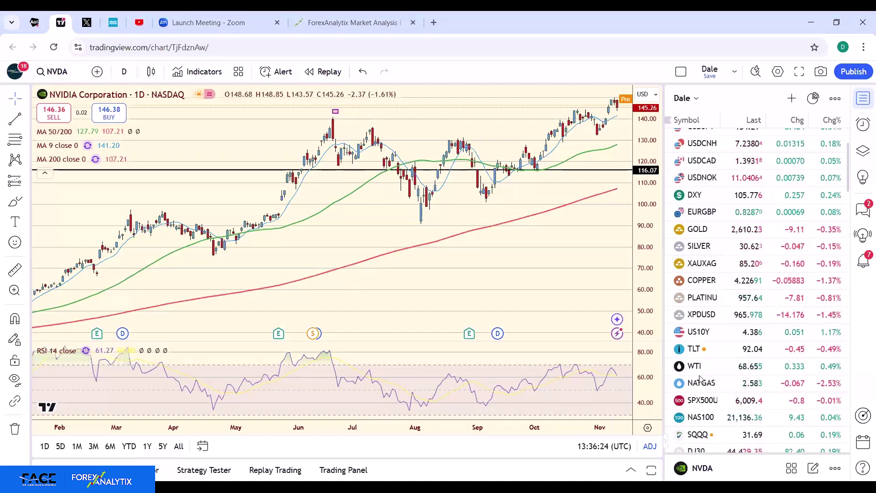
click(702, 384)
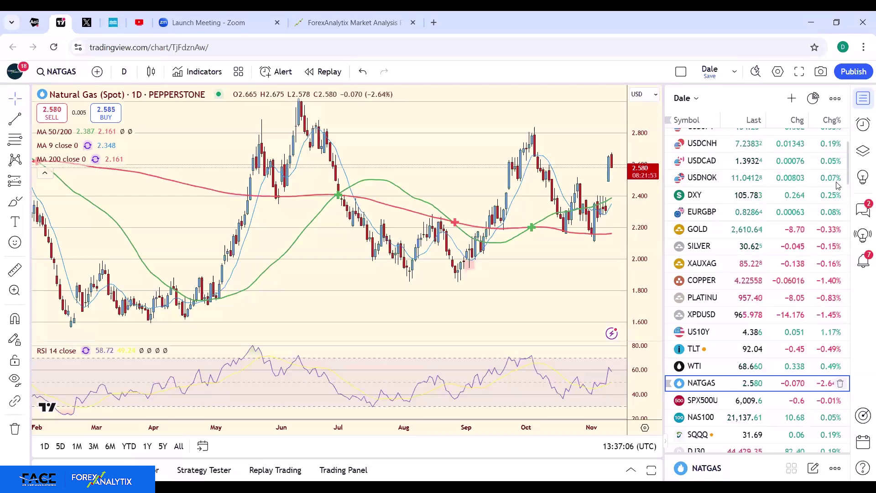
scroll(838, 372, down, 5)
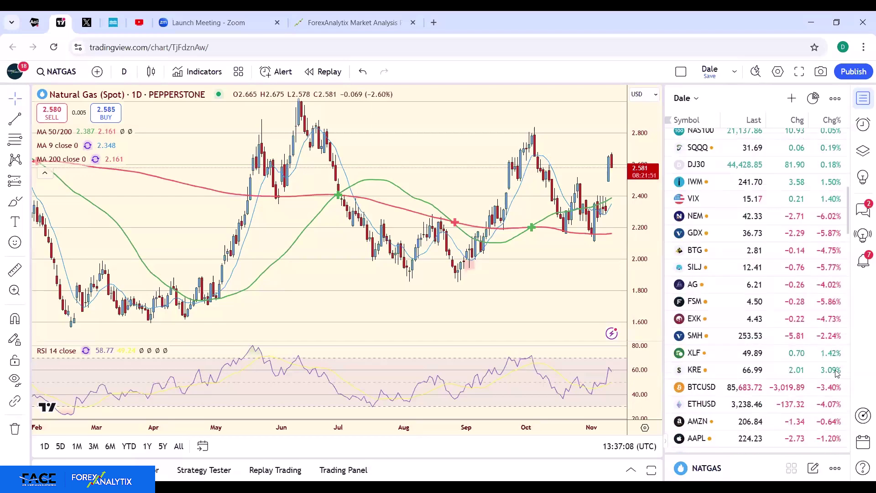
scroll(706, 411, down, 5)
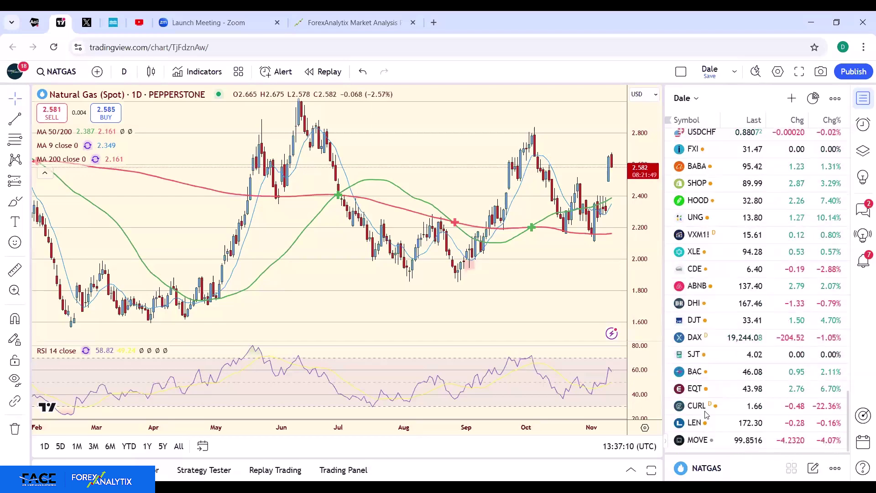
Load EQT Corporation (EQT, NYSE) daily from the bottom of the watchlist.
click(694, 389)
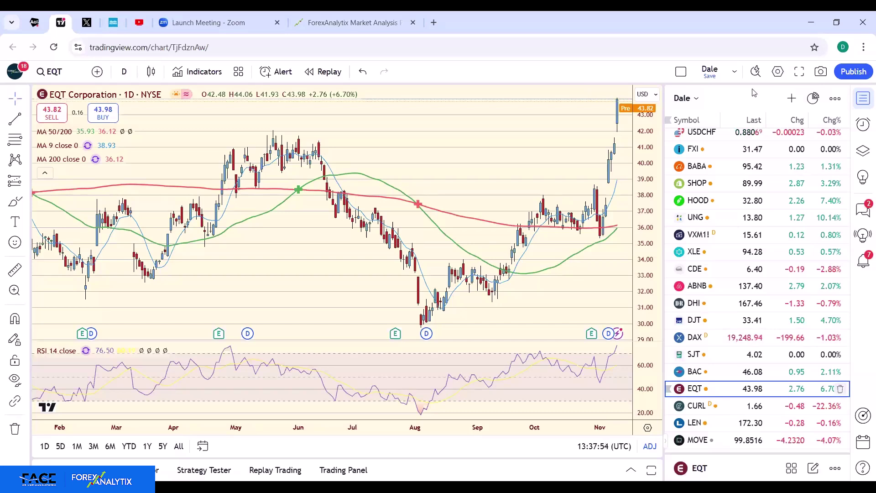
Add KMI, KINDER MORGAN, INC. (NYSE), to the watchlist from a stocks-only symbol search.
click(791, 98)
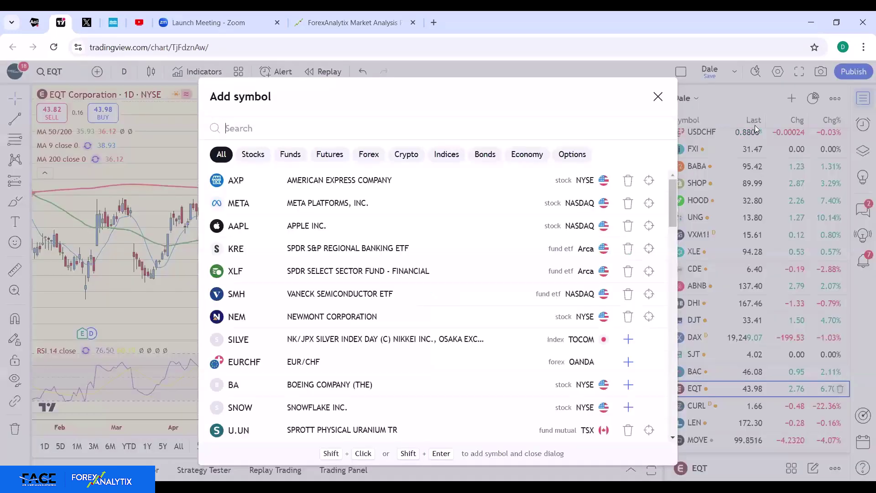
click(253, 155)
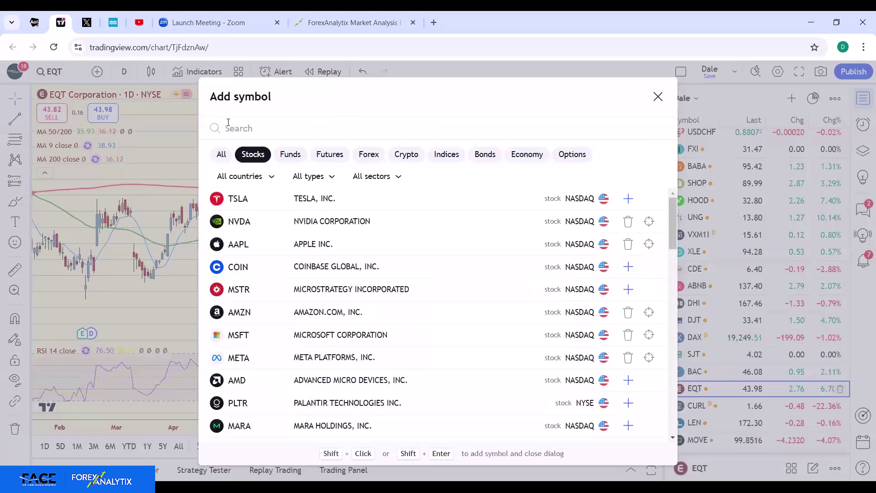
text(KM)
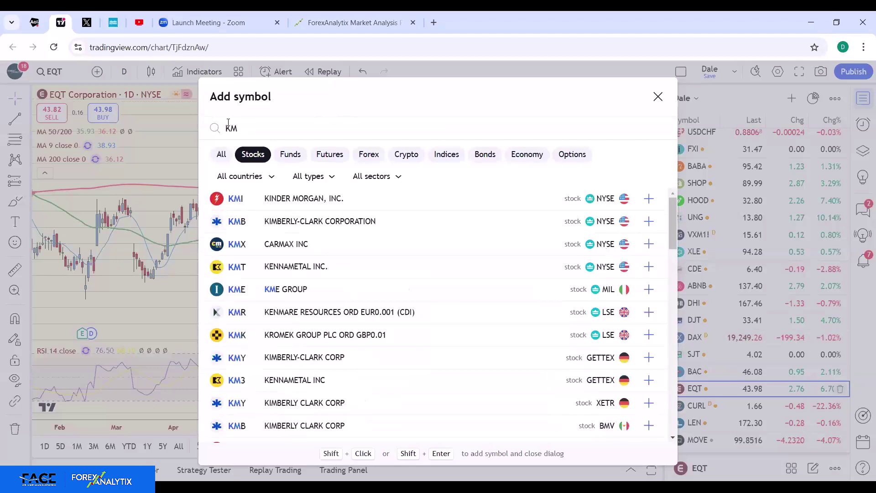
text(I)
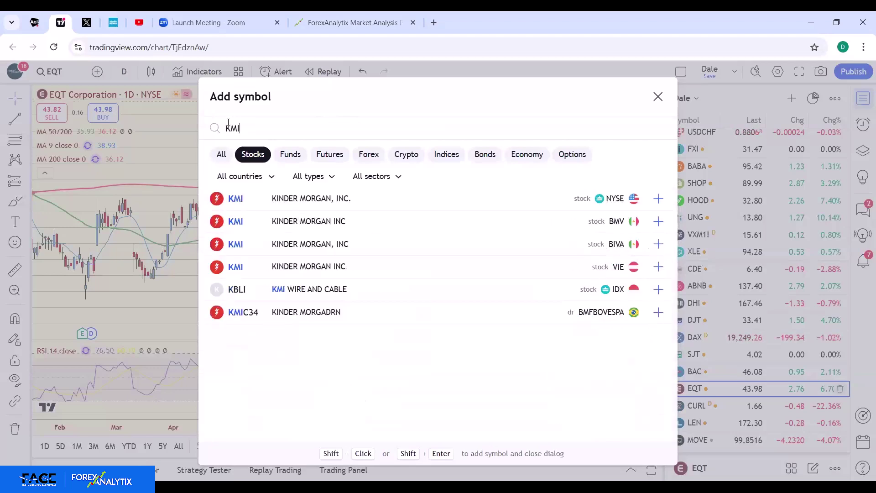
click(302, 203)
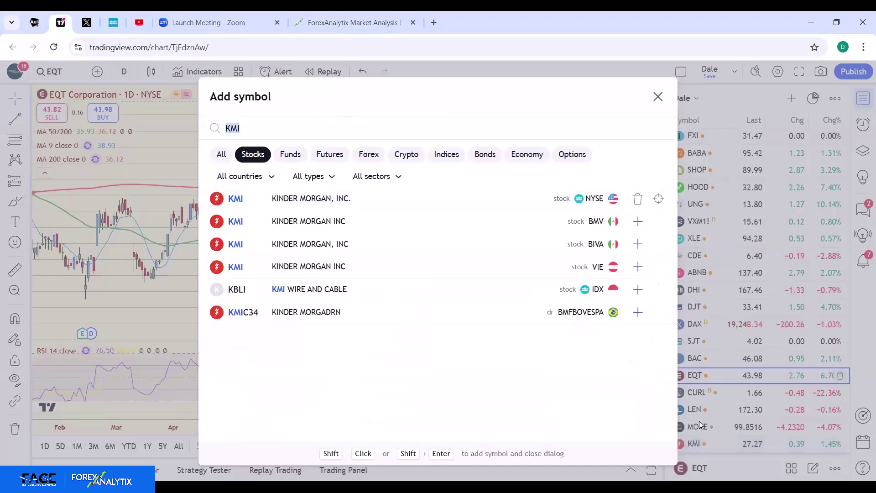
click(713, 442)
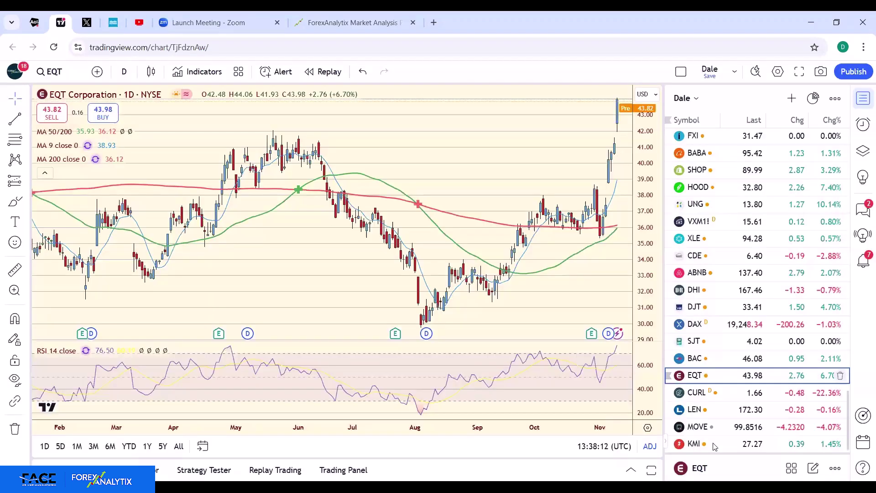
Review Kinder Morgan (KMI) daily, then load Newmont Corporation (NEM, NYSE).
click(713, 442)
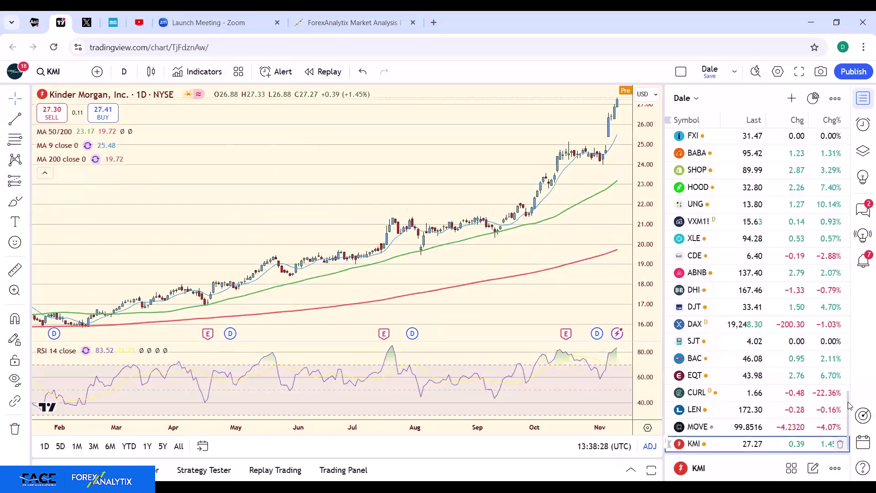
drag(850, 405, 835, 224)
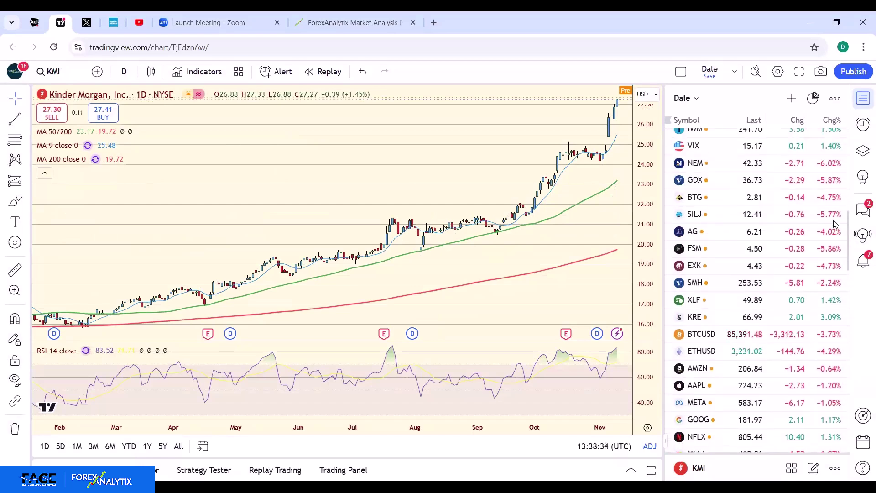
click(693, 164)
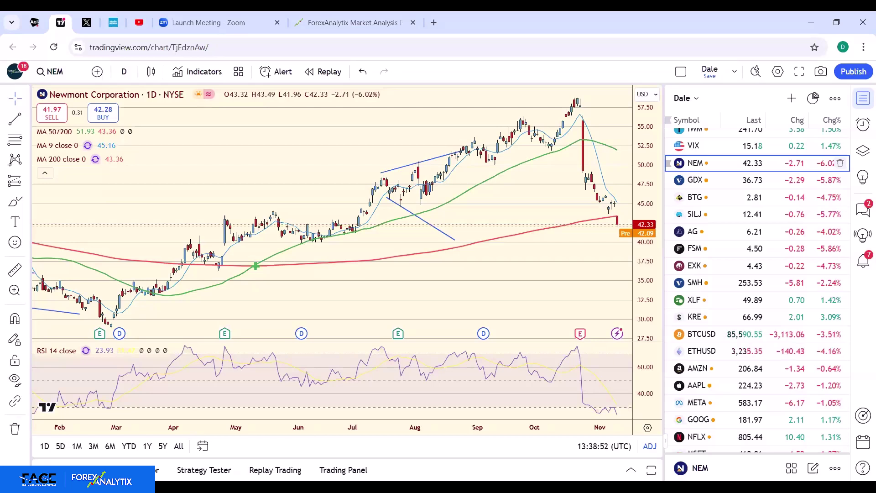
Step through AG, SILJ and FSM charts, finishing on Endeavour Silver (EXK).
click(692, 233)
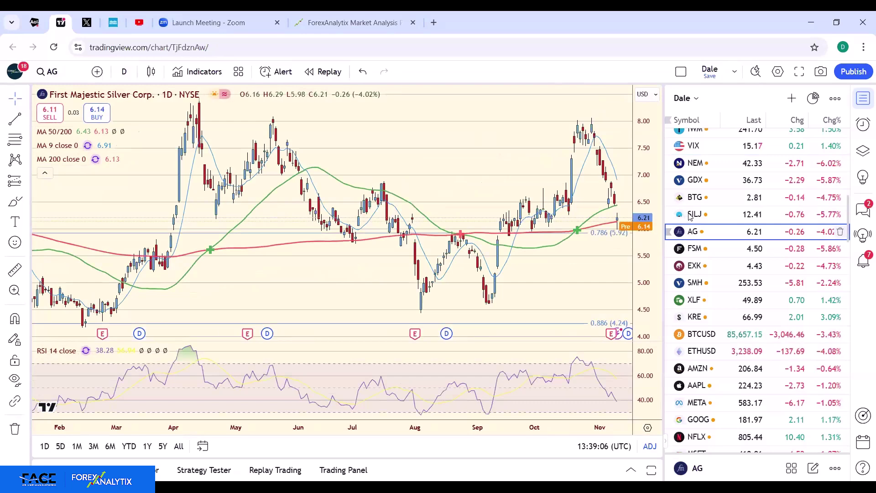
click(690, 216)
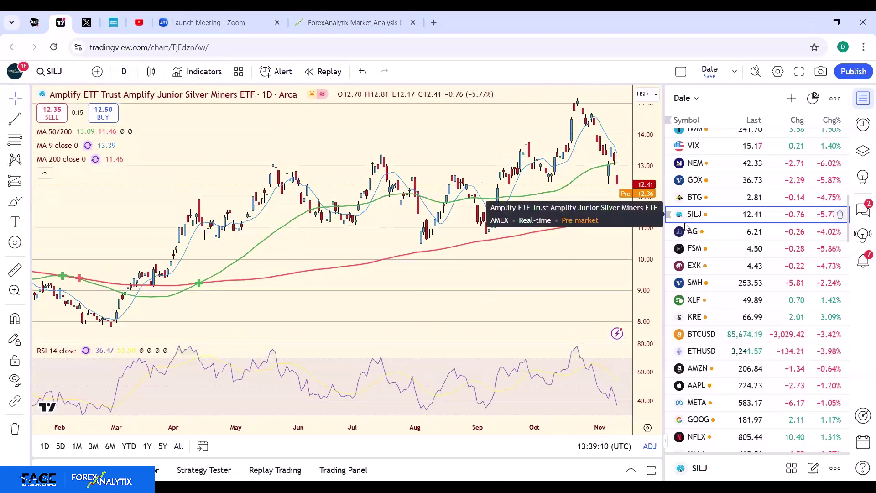
click(693, 251)
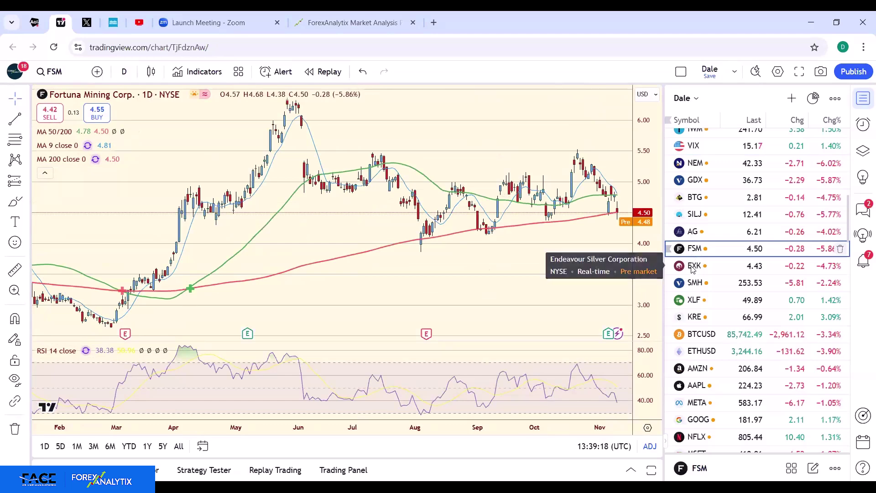
click(693, 267)
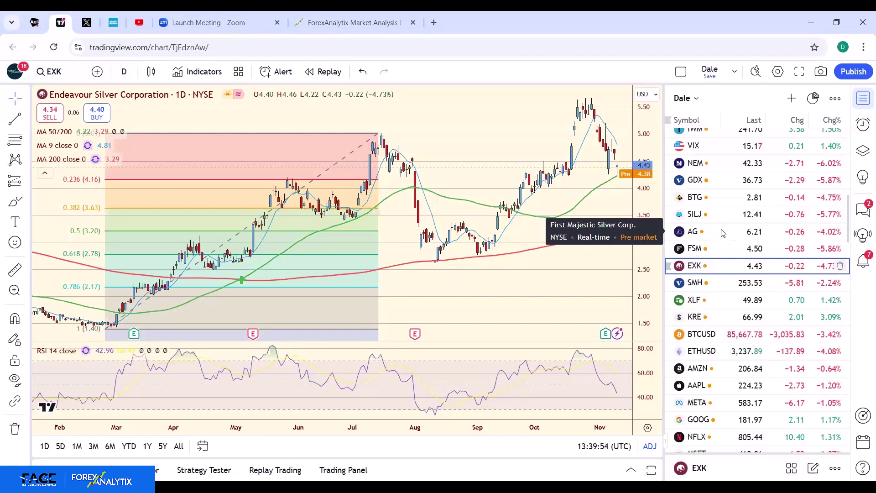
Check the SILVER chart, then load GOLD (XAUUSD, CAPITALCOM) daily.
scroll(844, 191, up, 4)
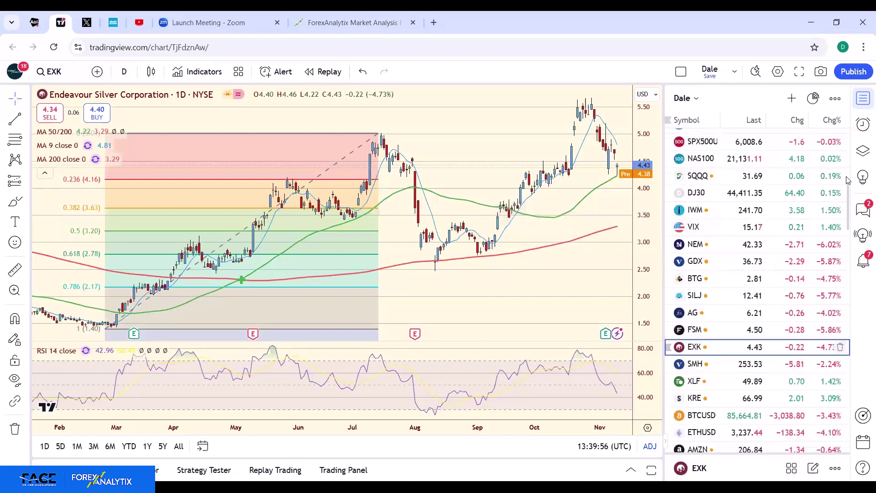
scroll(846, 169, up, 2)
scroll(844, 165, up, 2)
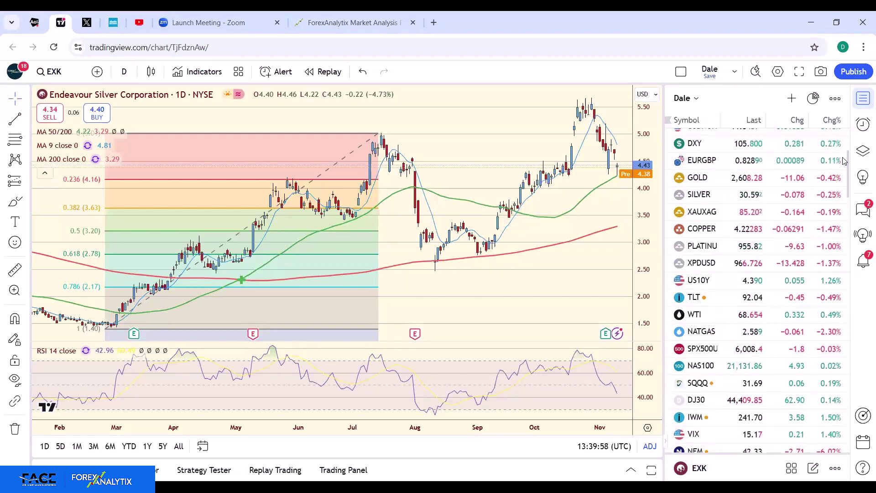
click(695, 201)
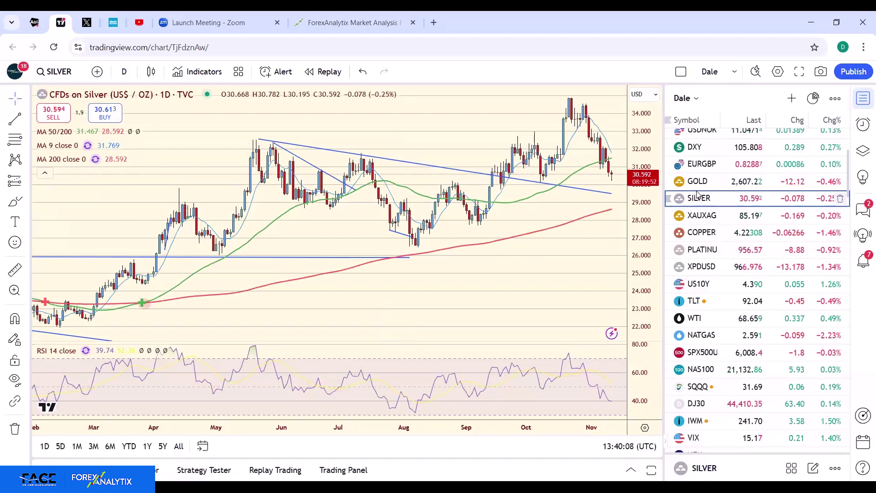
click(703, 183)
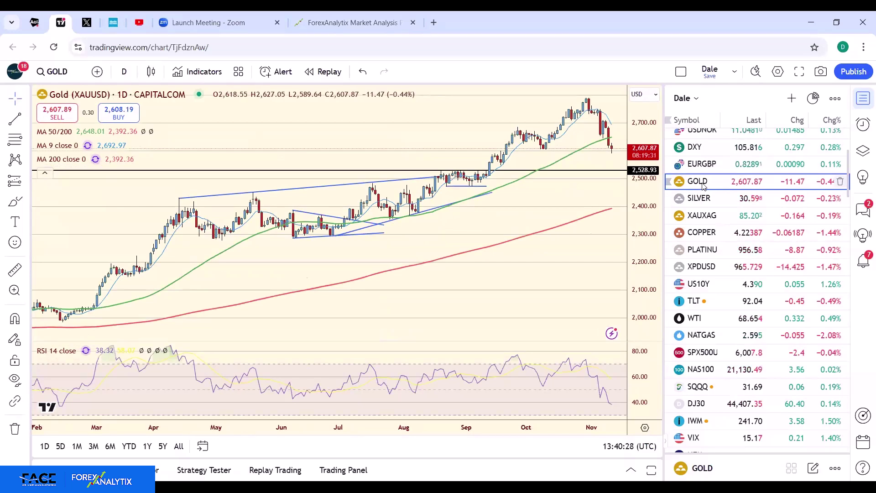
Load the U.S. Dollar Index (DXY, TVC) daily chart from the watchlist.
click(702, 147)
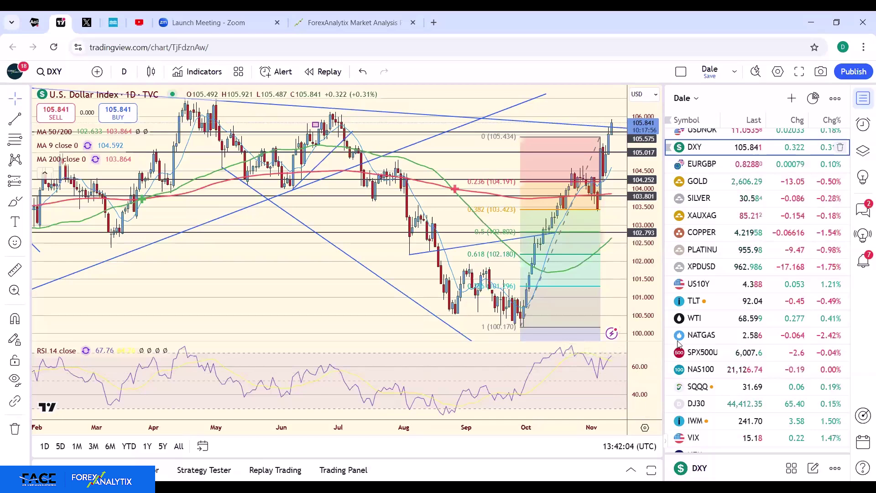
Check palladium (XPDUSD), then load platinum (TVC) daily.
click(701, 267)
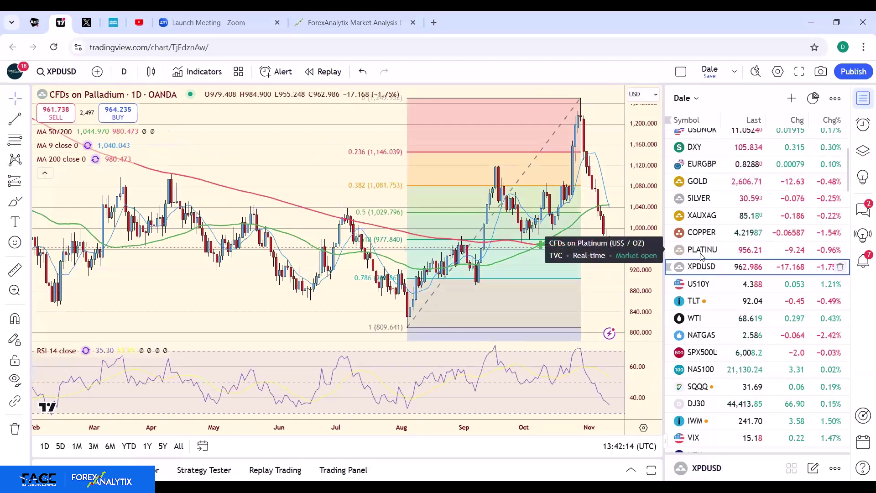
click(701, 255)
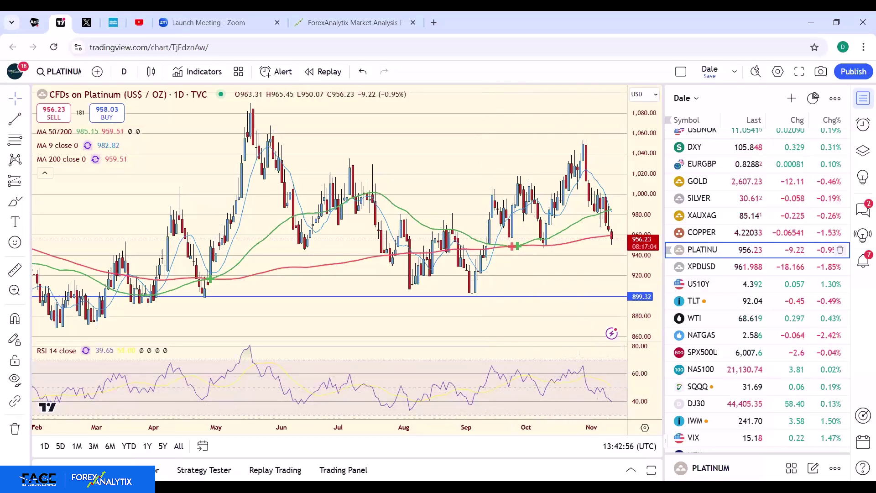
Load the CFDs on Copper daily chart from the watchlist, replacing platinum.
click(698, 237)
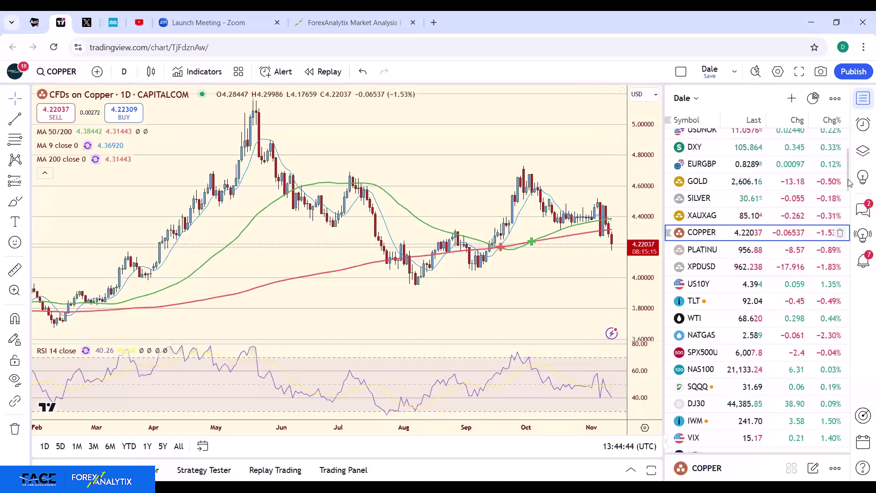
Scroll the watchlist back up and load the WTI Light Crude Oil daily chart.
drag(850, 183, 852, 159)
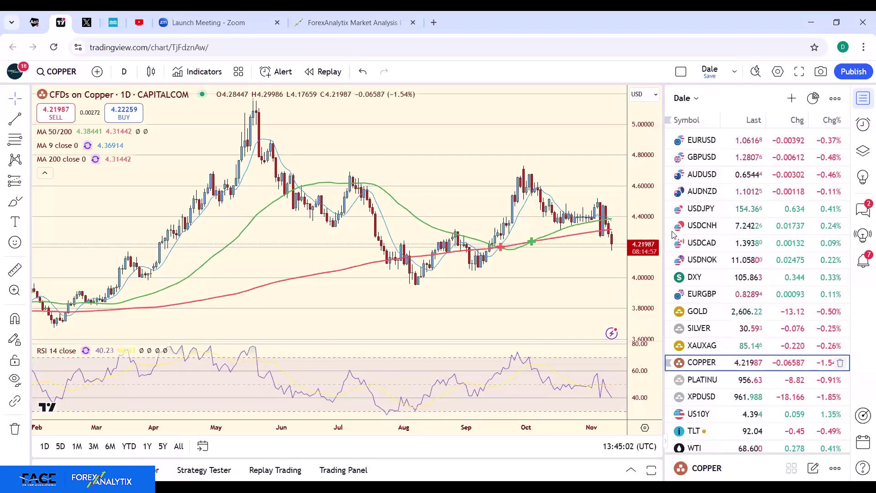
click(696, 449)
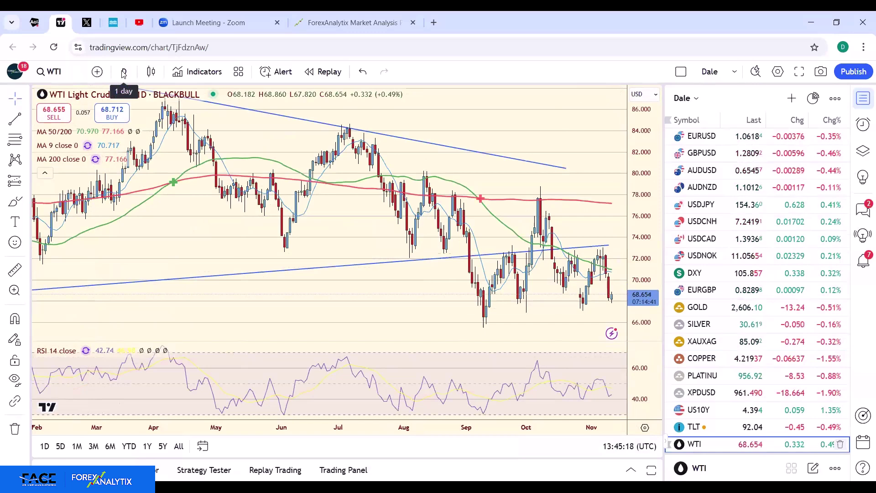
Open the WTI chart's interval list, scrolled down to the day and week options.
click(123, 73)
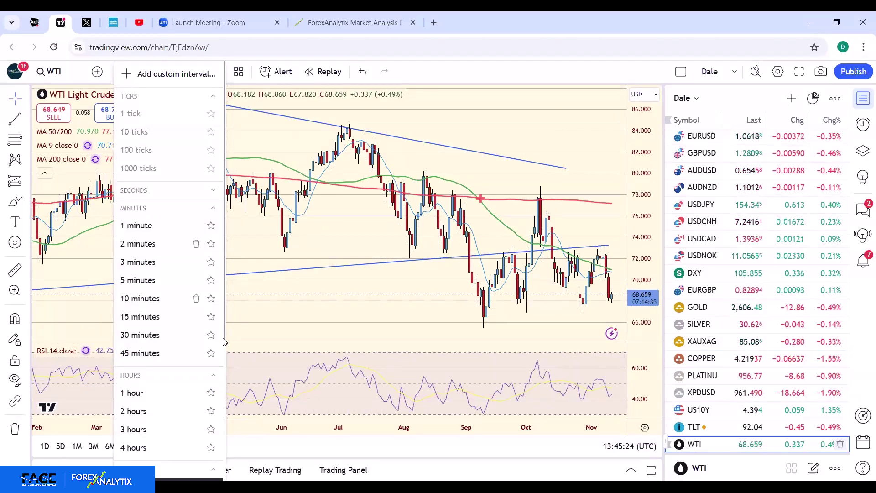
scroll(224, 353, down, 2)
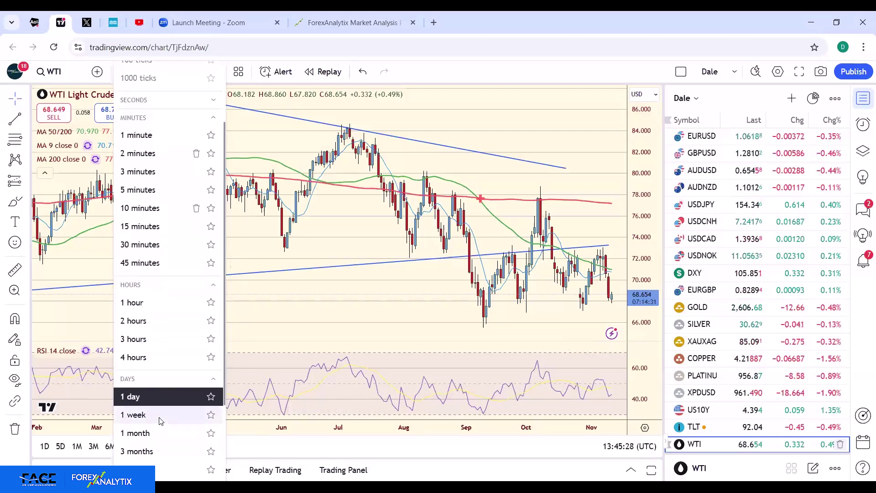
Set the WTI Light Crude Oil chart to the 1-week interval.
click(159, 419)
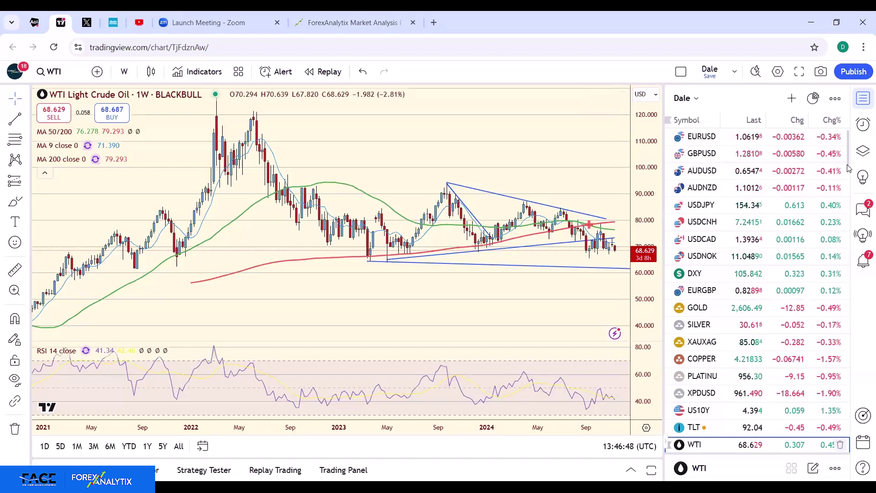
Scroll down the watchlist and load Natural Gas (Spot) on the weekly interval.
drag(849, 171, 847, 178)
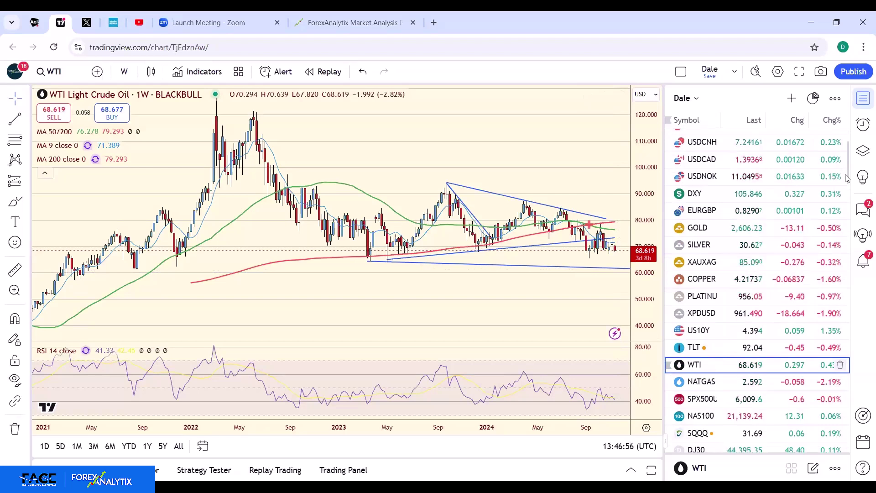
drag(847, 177, 847, 183)
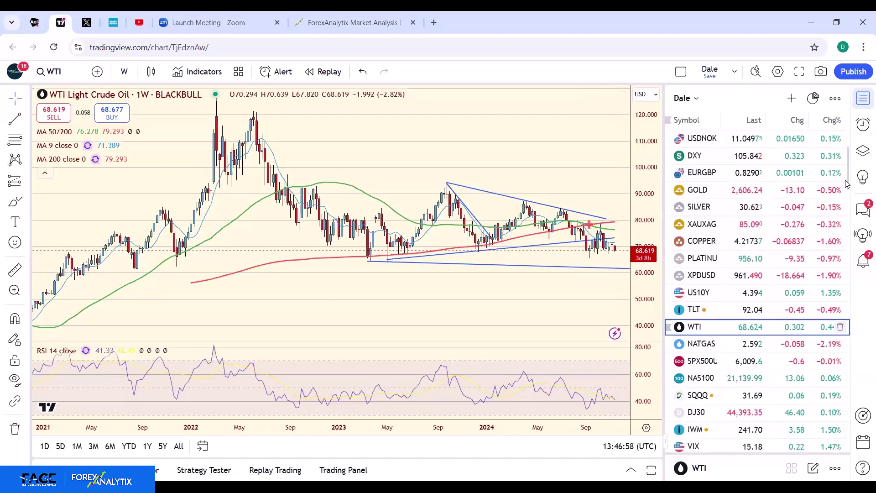
scroll(845, 191, down, 1)
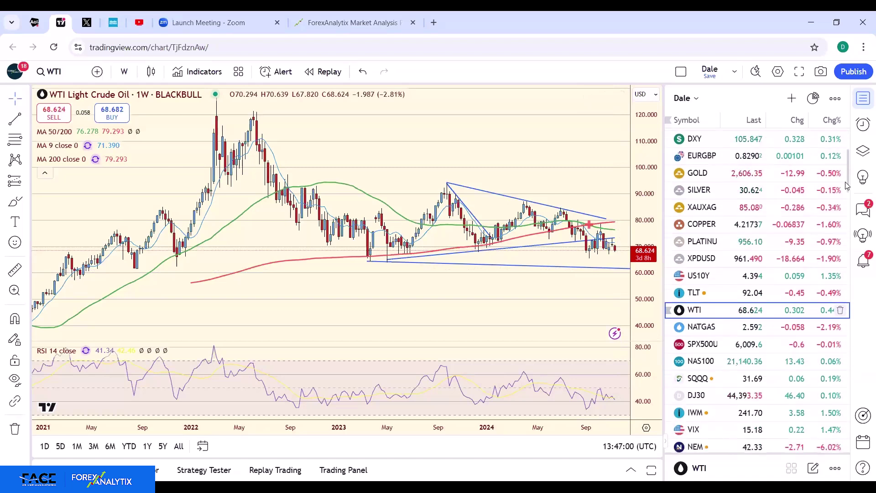
click(707, 330)
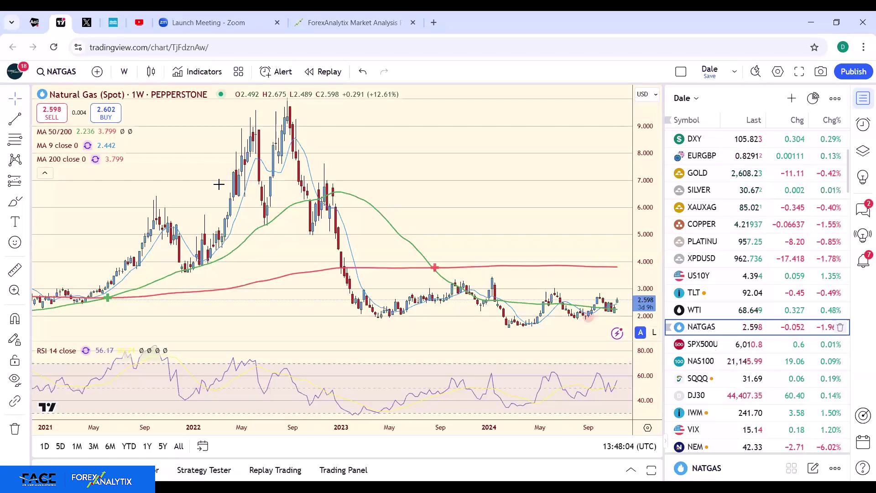
Set the Natural Gas chart interval to 1 day.
click(124, 73)
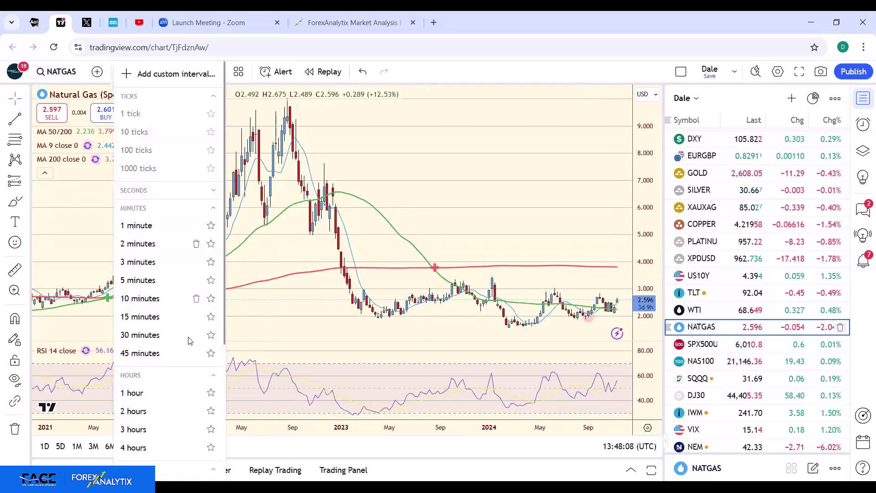
scroll(209, 410, down, 1)
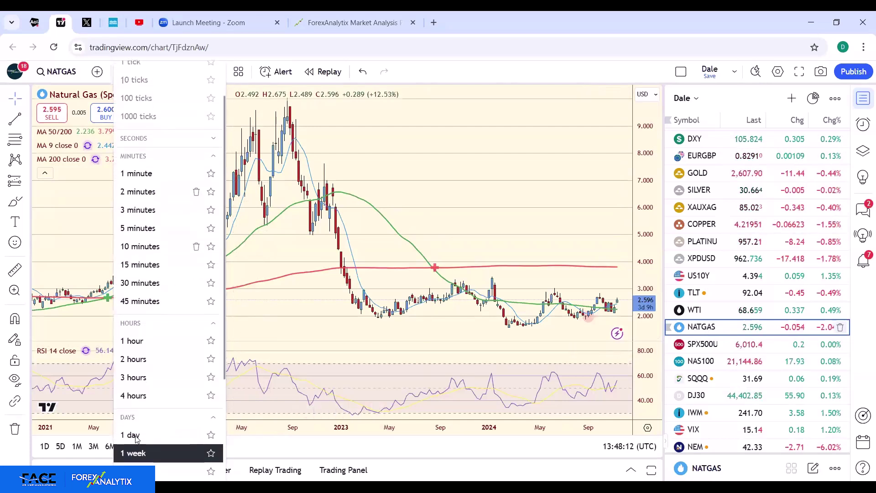
click(132, 436)
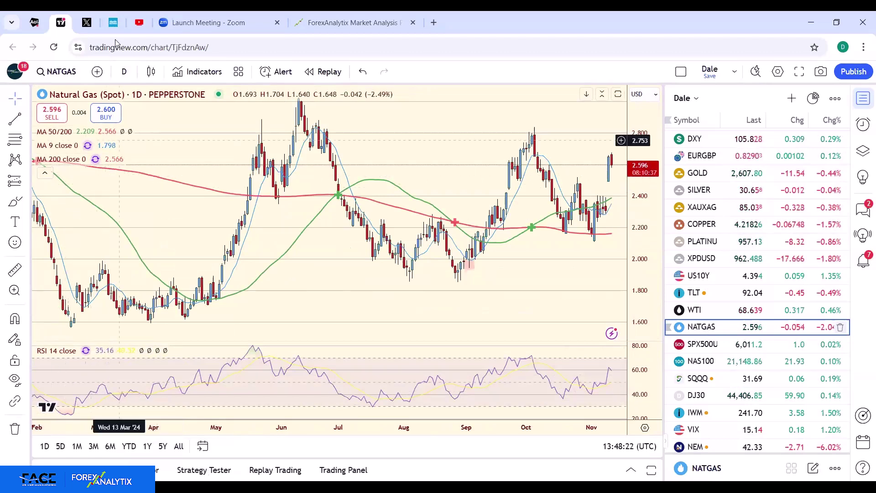
Put the Natural Gas chart back on the 1-week interval to review its moving averages and RSI.
click(128, 75)
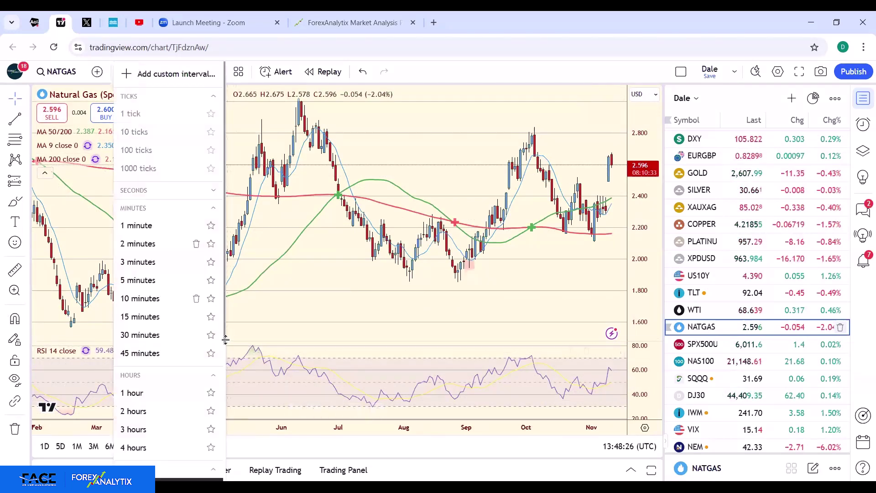
scroll(206, 433, down, 3)
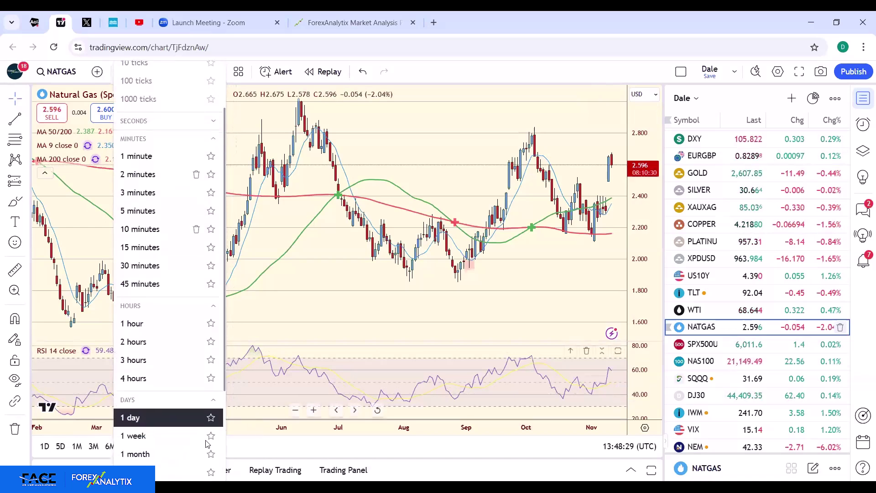
click(172, 436)
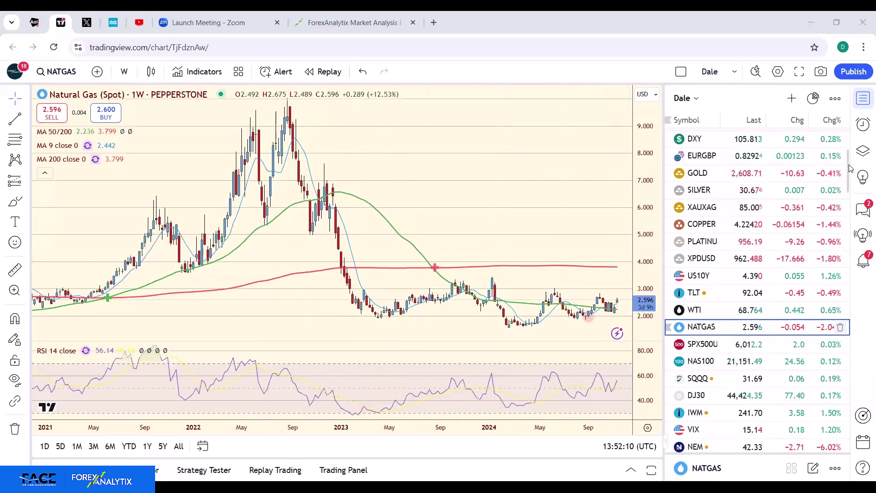
Load the USDCAD chart from the watchlist and set it to 4-hour candles.
scroll(851, 169, up, 3)
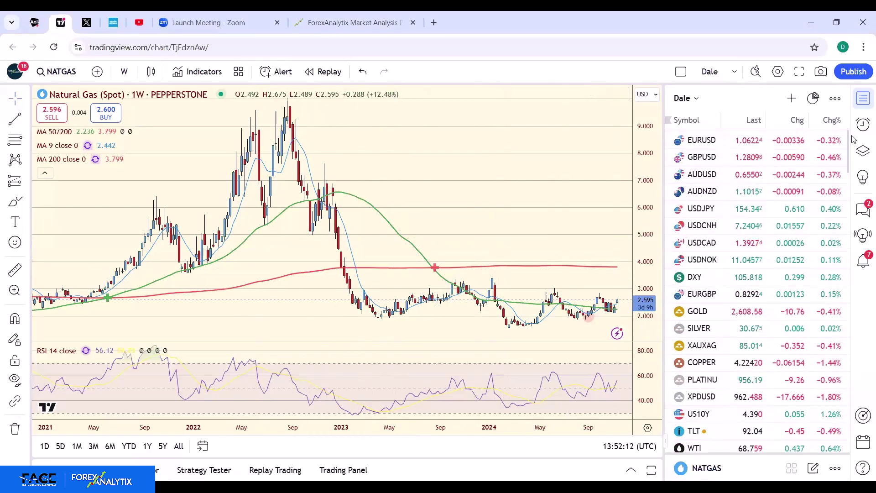
click(701, 246)
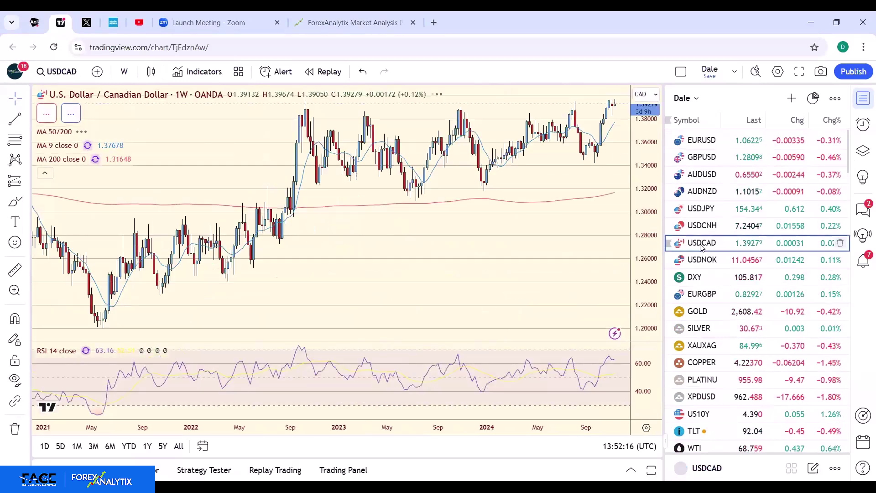
click(123, 73)
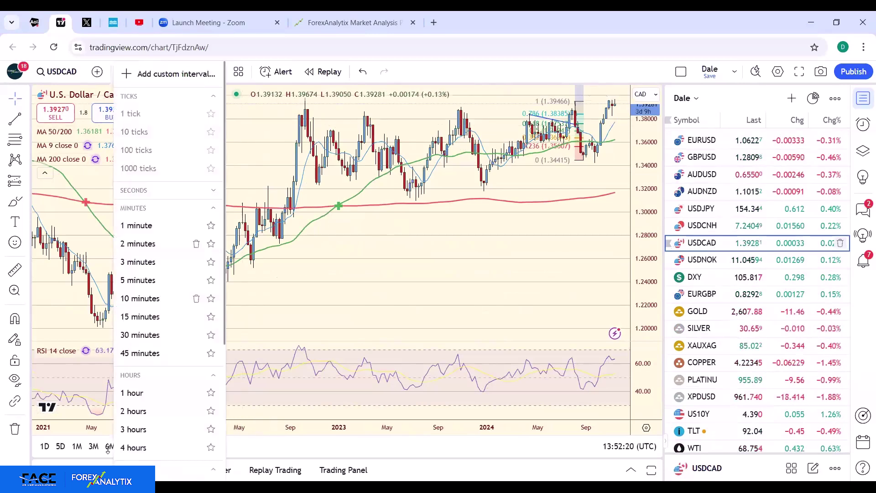
click(154, 448)
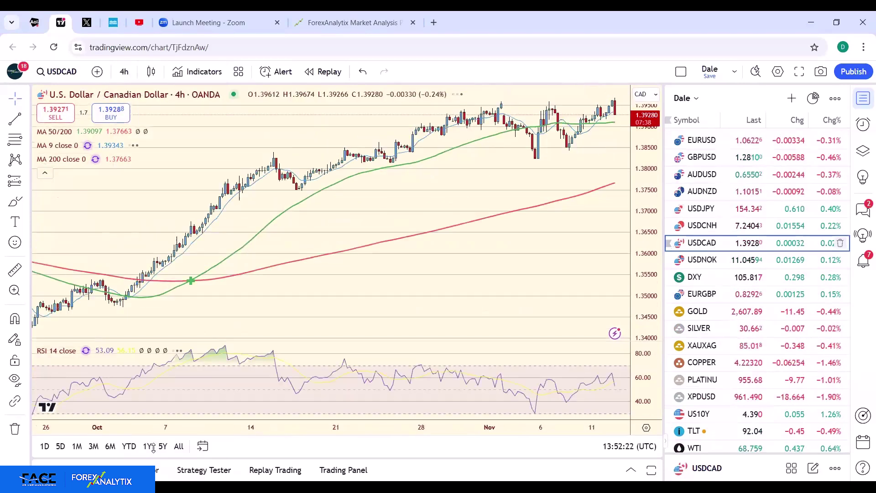